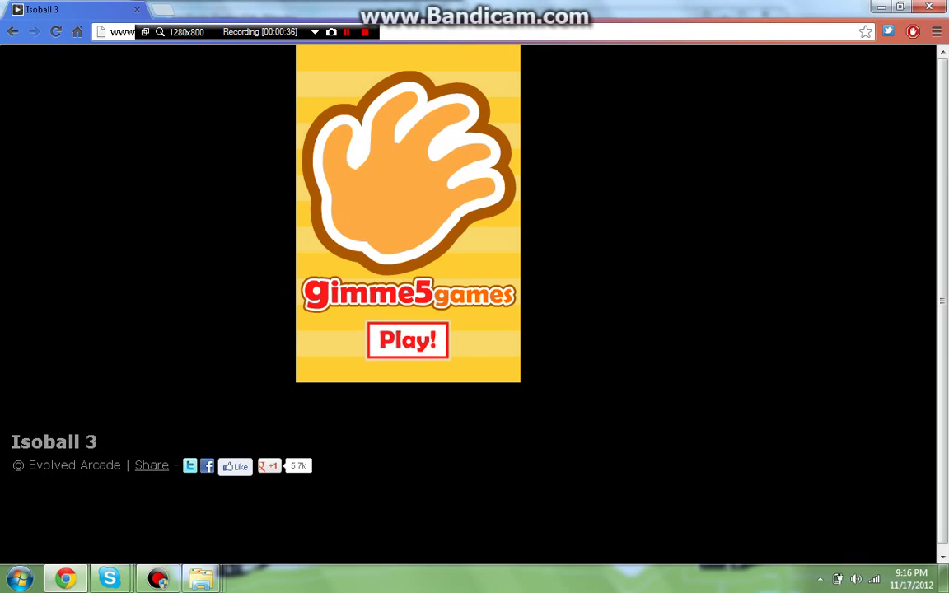
# Step: Go from the Play! splash through the Isoball 03 menu to the basics summary screen
pyautogui.click(408, 340)
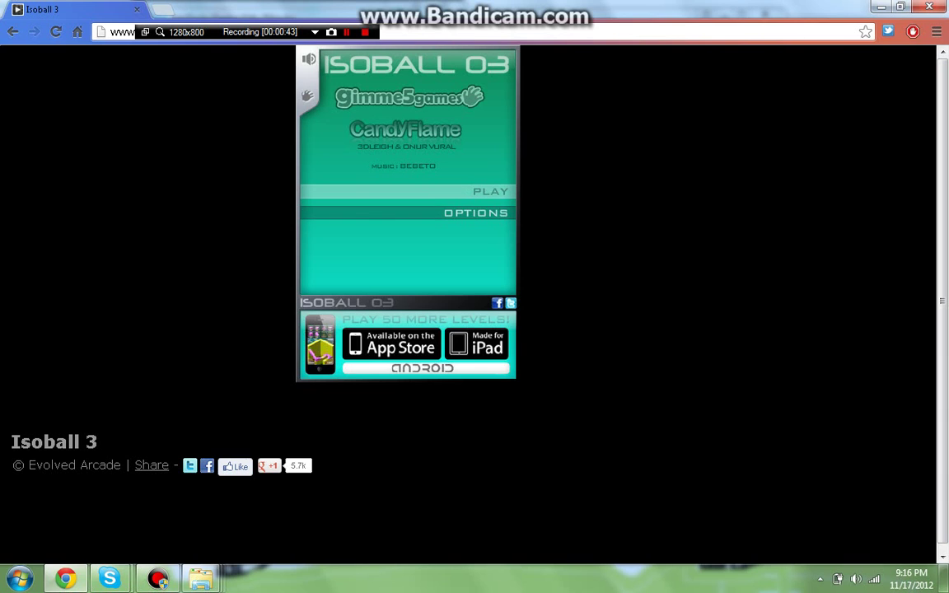
pyautogui.click(408, 191)
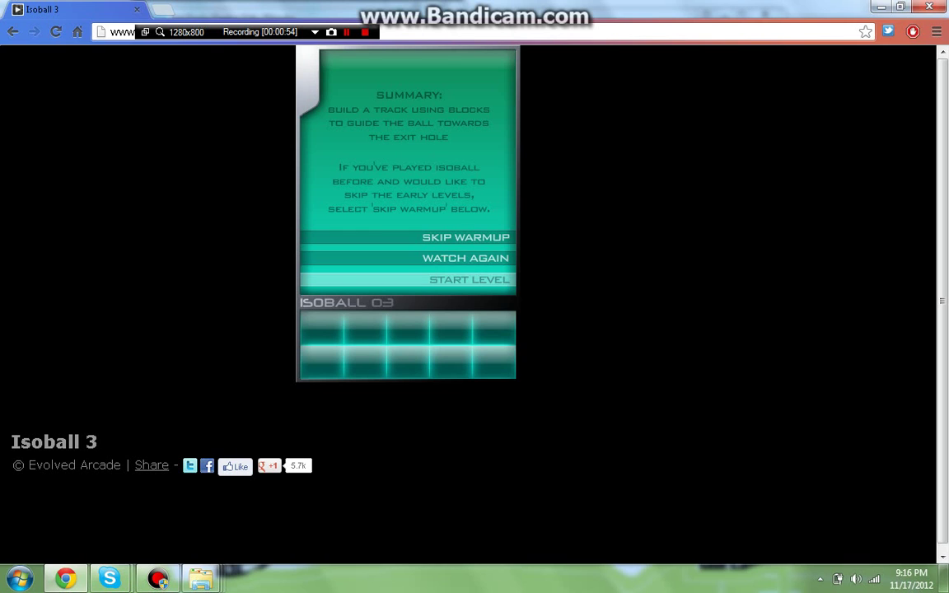
# Step: Start level 01, drop one ramp beside the red ball, and roll it for 1978 points
pyautogui.click(469, 279)
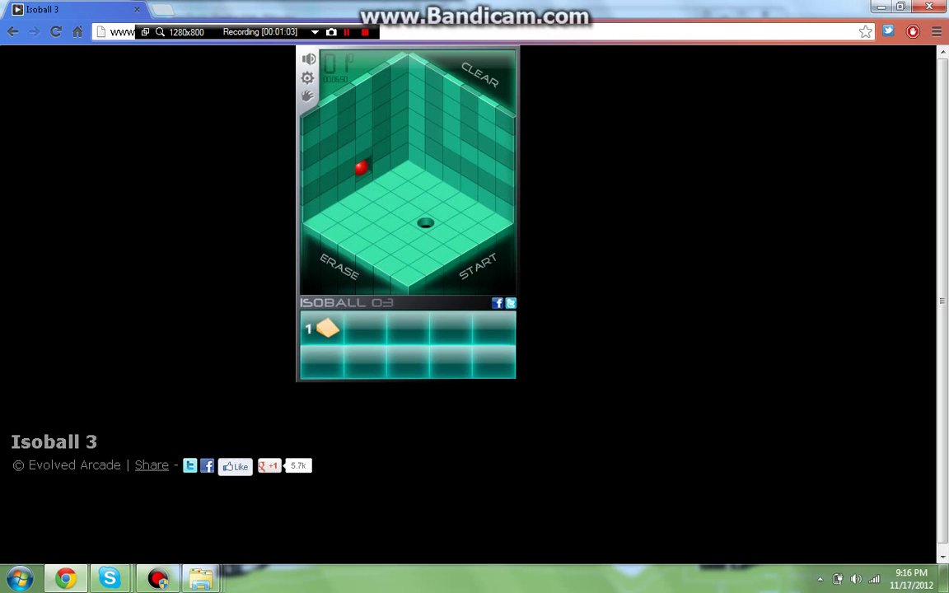
pyautogui.moveTo(328, 329); pyautogui.dragTo(371, 188)
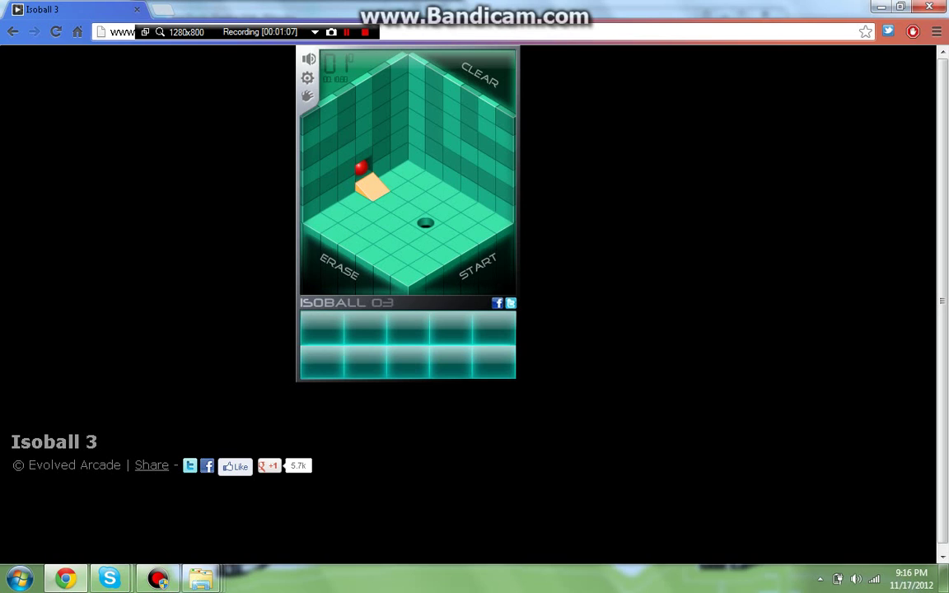
pyautogui.click(478, 265)
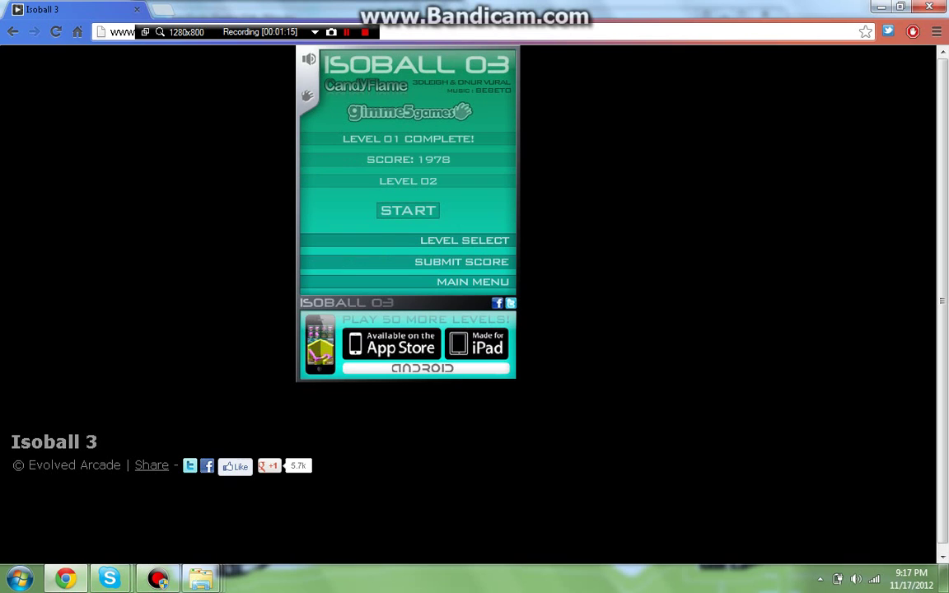
# Step: Open level 02, try a ramp and flat block beside the ball, then clear them
pyautogui.click(408, 210)
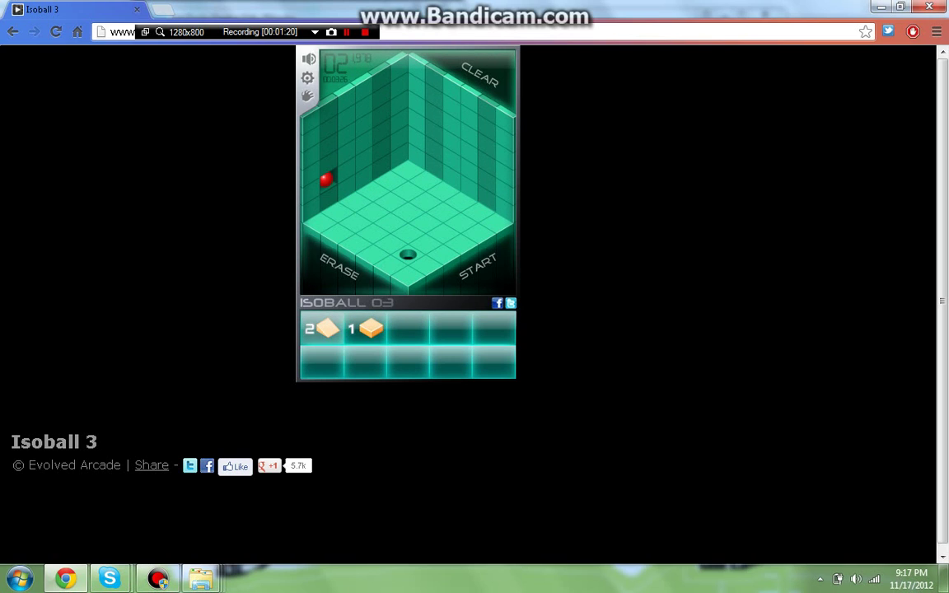
pyautogui.click(321, 329)
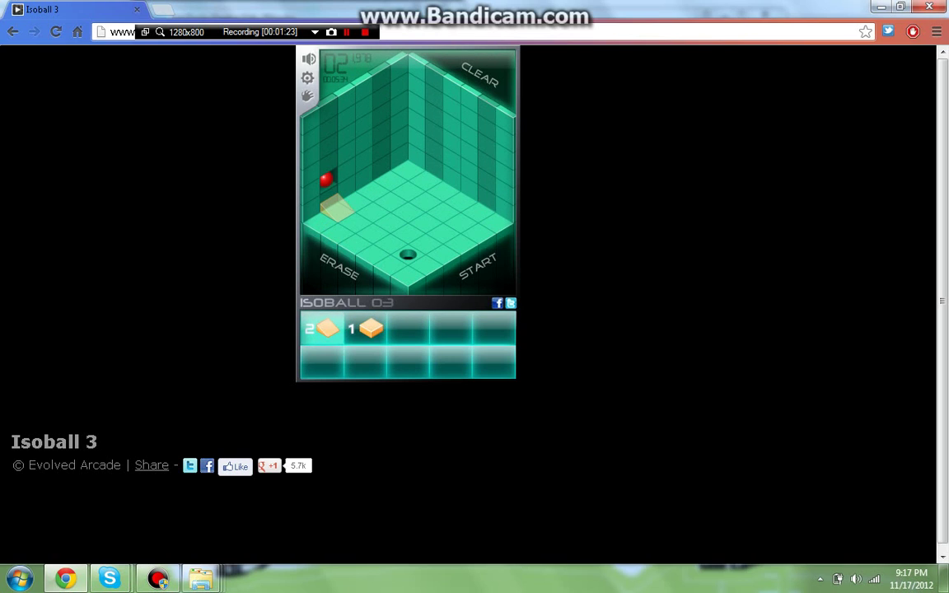
pyautogui.click(336, 207)
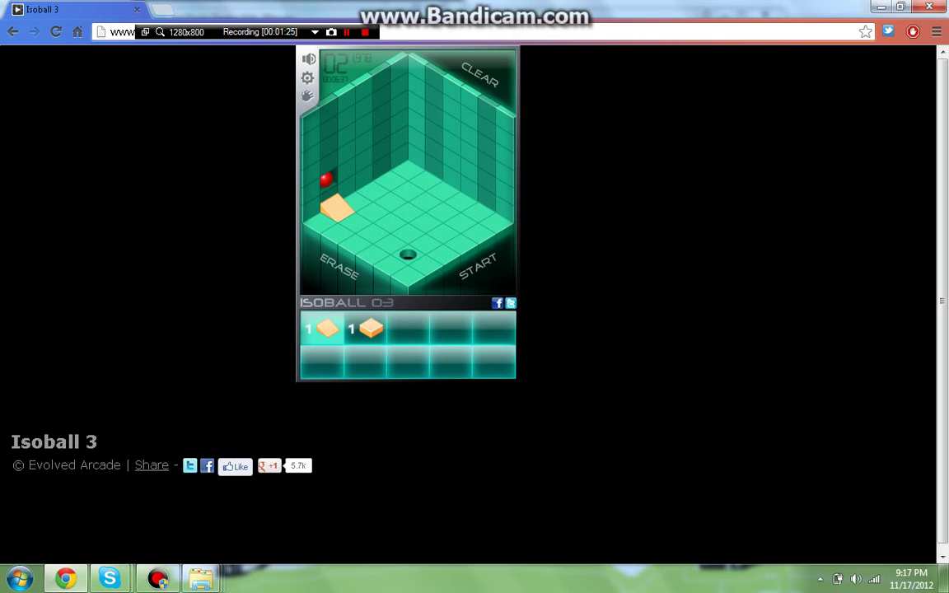
pyautogui.click(369, 329)
pyautogui.click(354, 216)
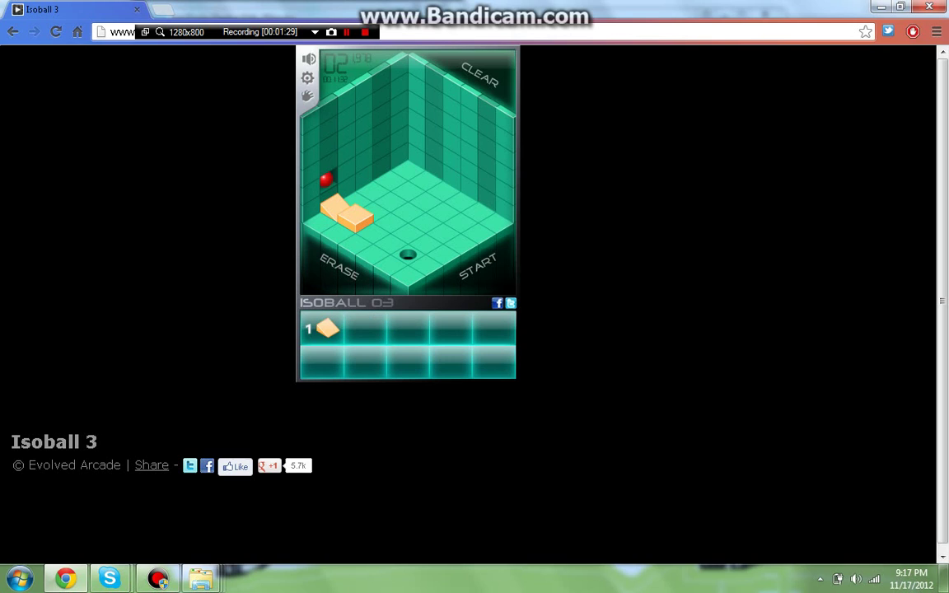
pyautogui.click(480, 75)
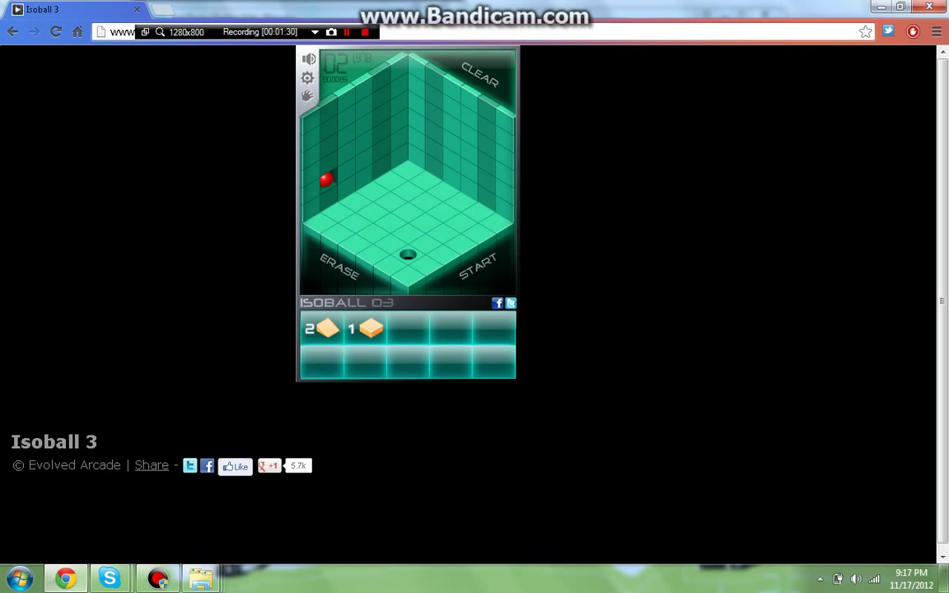
# Step: Place the flat block beside the red ball with two ramps, then erase the outer ramp
pyautogui.click(322, 329)
pyautogui.click(365, 328)
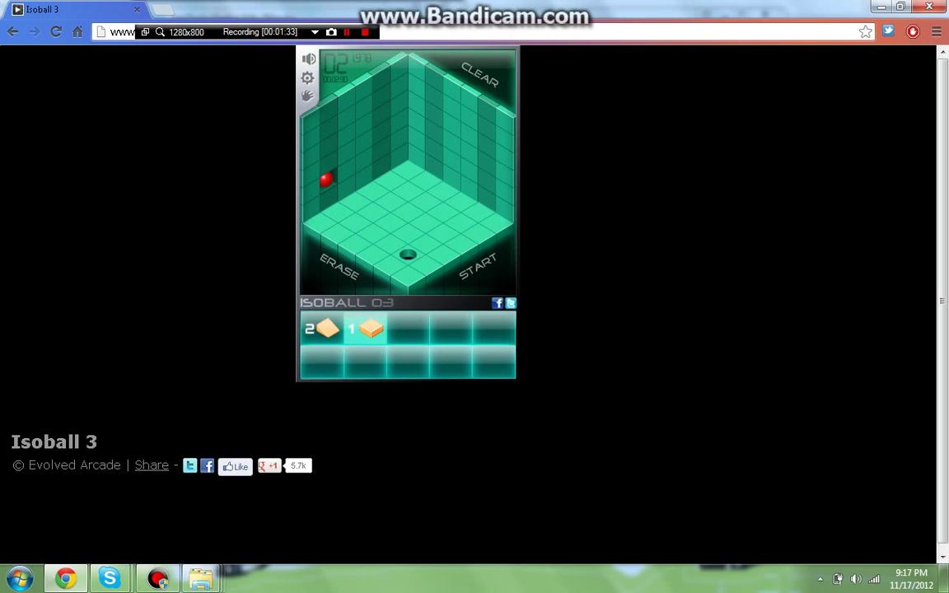
pyautogui.click(338, 208)
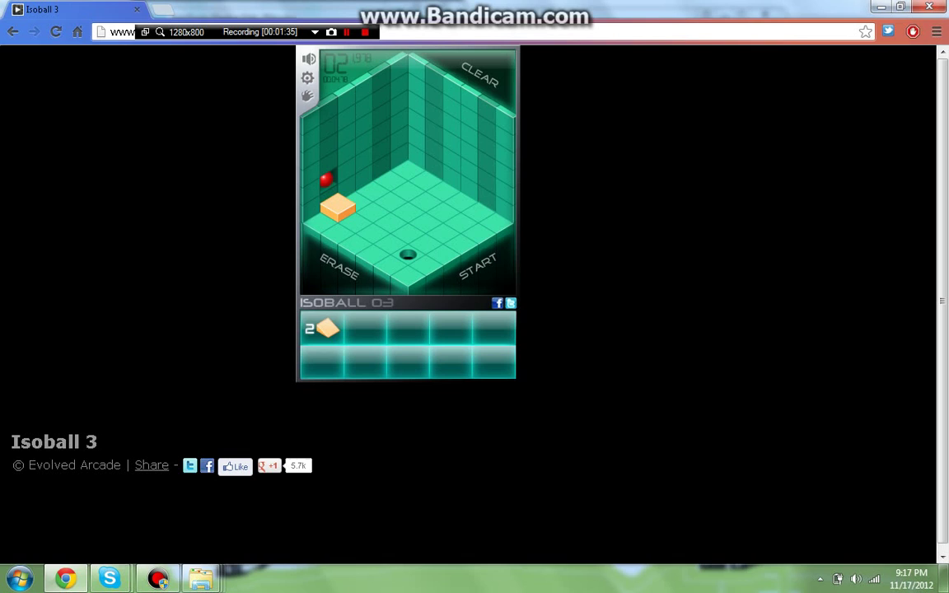
pyautogui.click(323, 329)
pyautogui.click(353, 218)
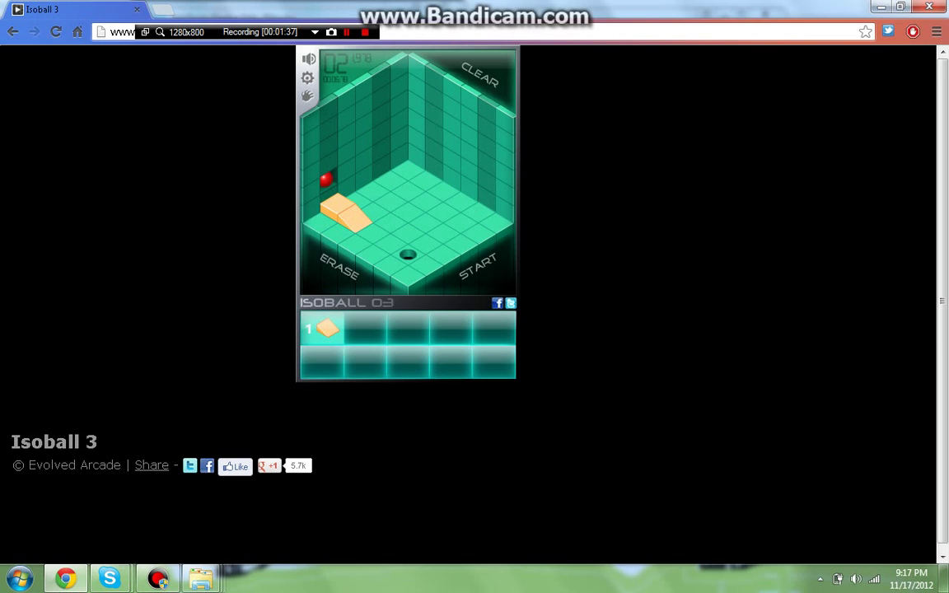
pyautogui.click(372, 226)
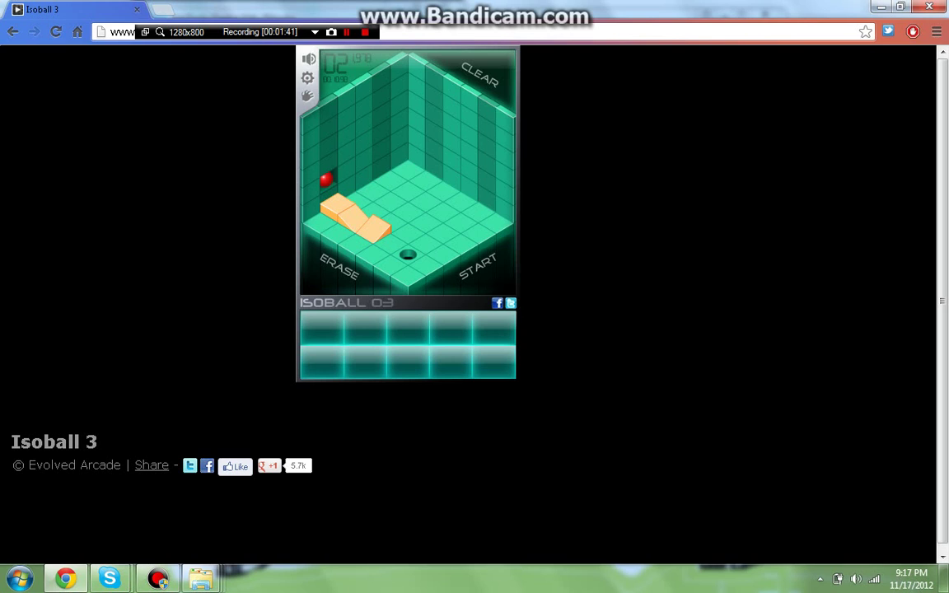
pyautogui.click(333, 263)
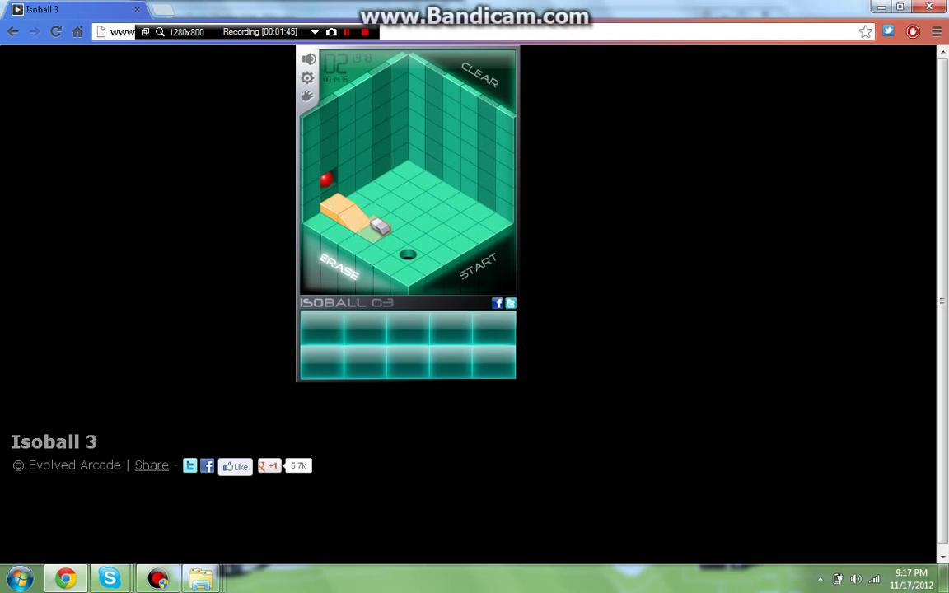
pyautogui.click(378, 223)
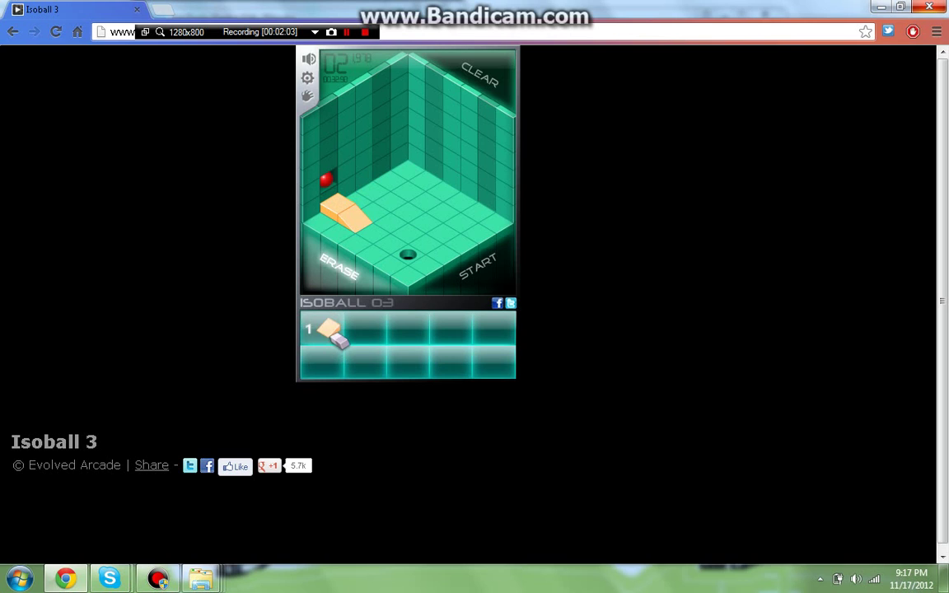
# Step: Add and erase ramps on the level 02 board, then clear all pieces back to stock
pyautogui.click(327, 328)
pyautogui.click(353, 218)
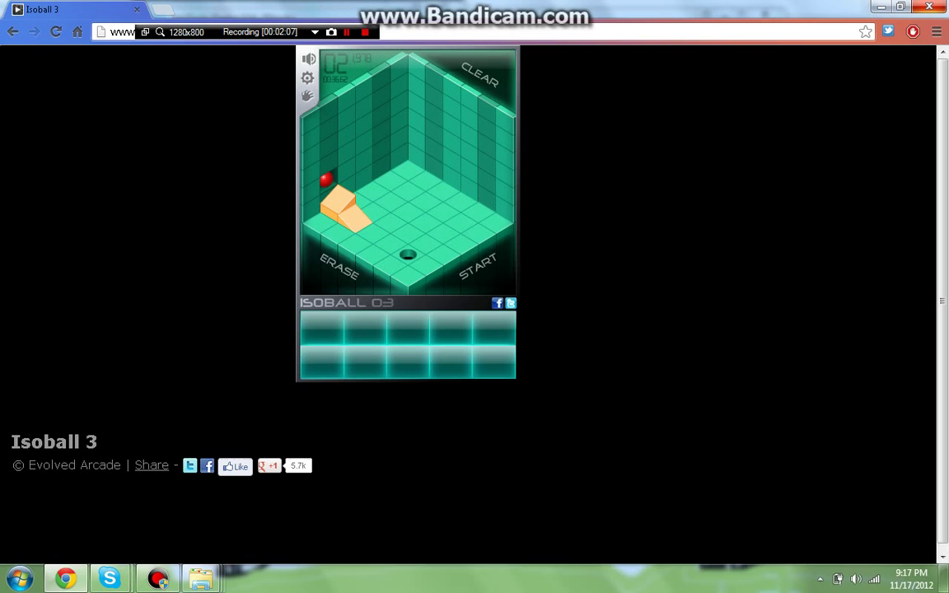
pyautogui.click(337, 262)
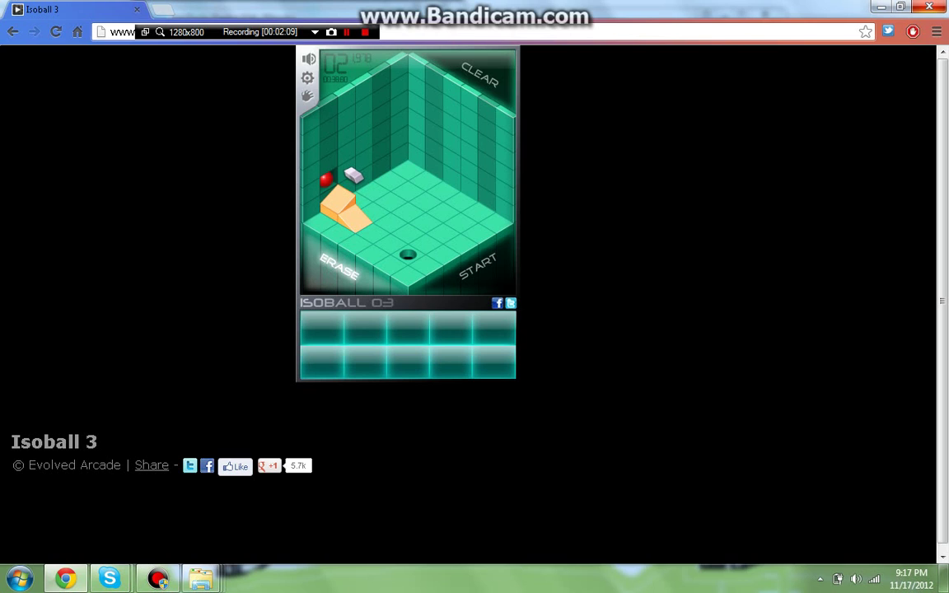
pyautogui.click(351, 191)
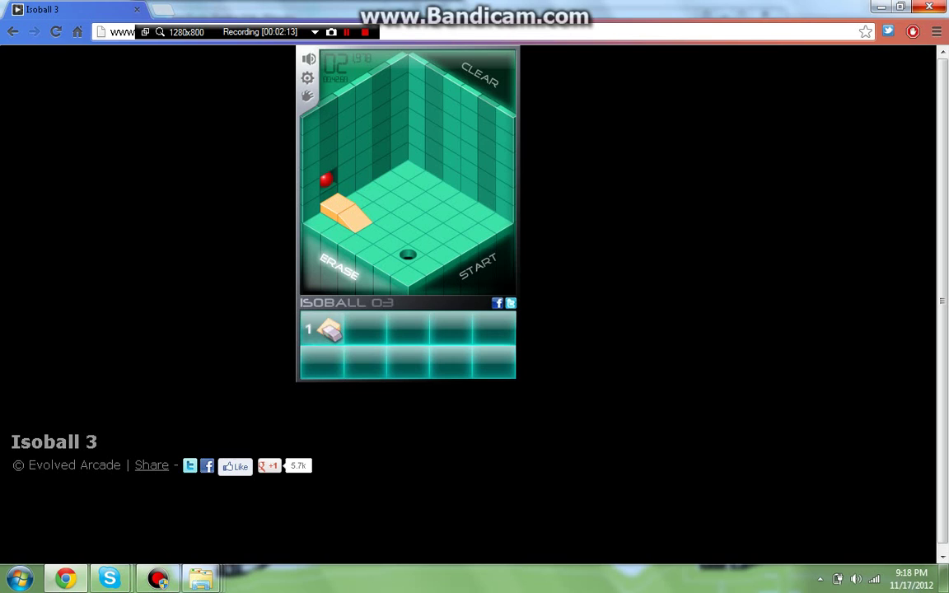
pyautogui.click(328, 325)
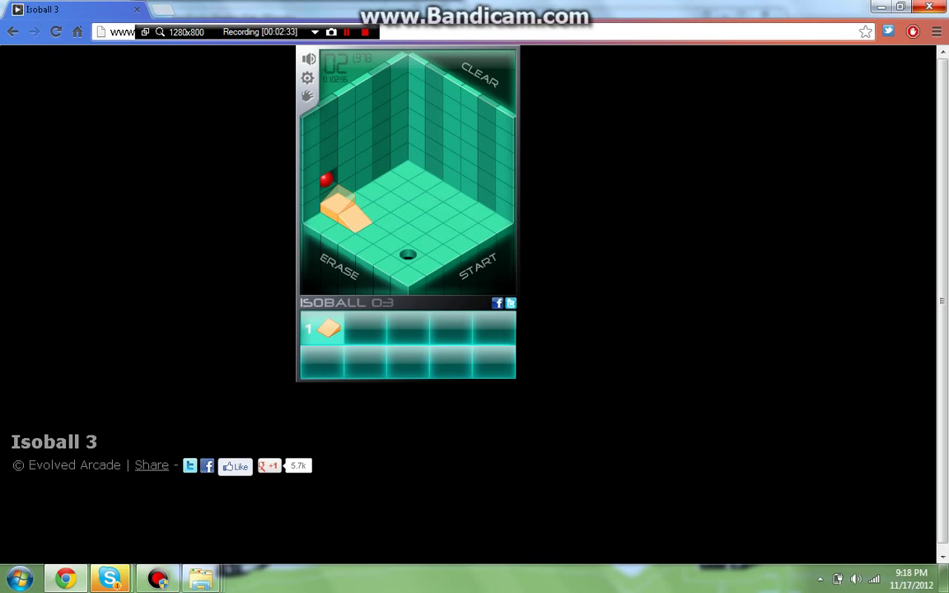
pyautogui.click(339, 207)
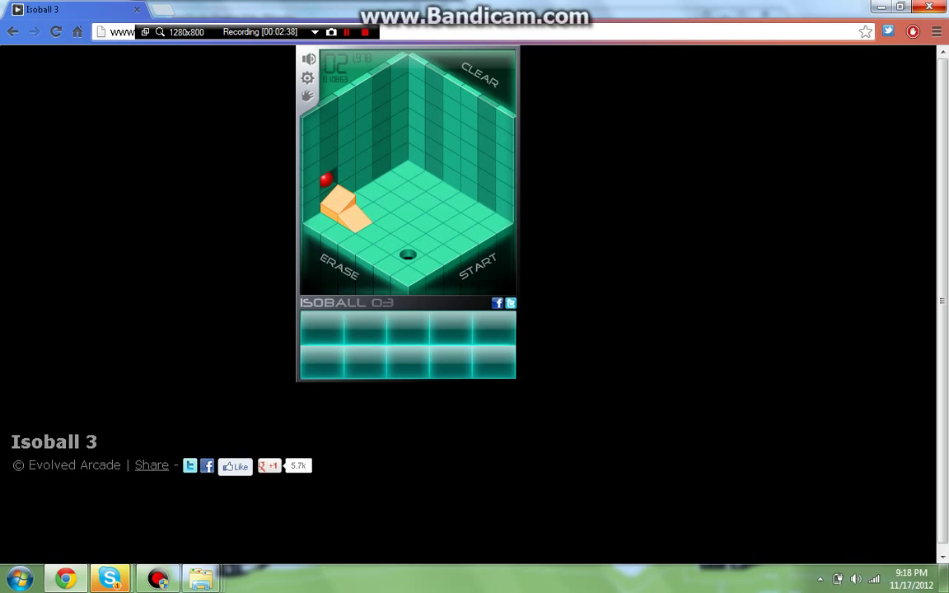
pyautogui.click(480, 76)
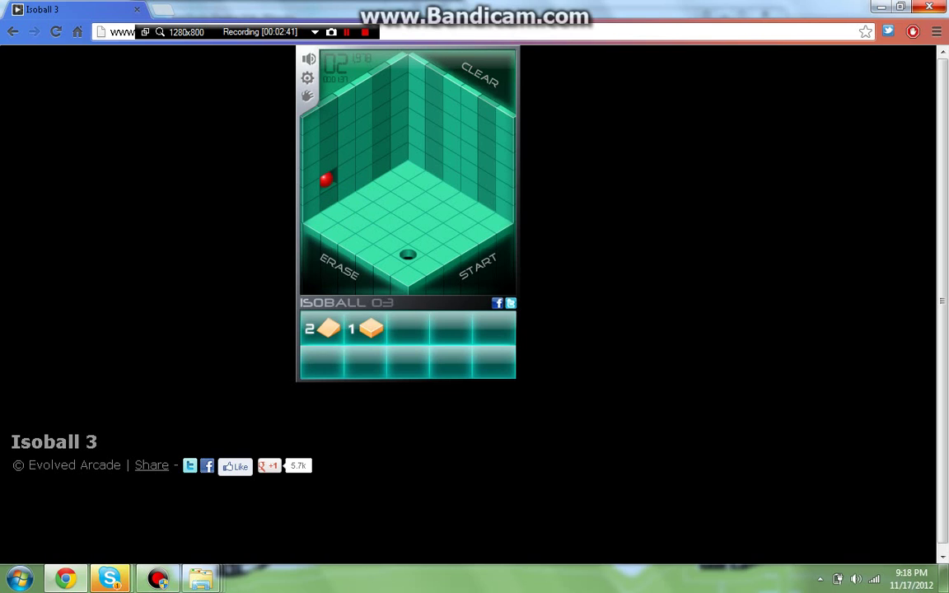
pyautogui.moveTo(371, 328); pyautogui.dragTo(338, 207)
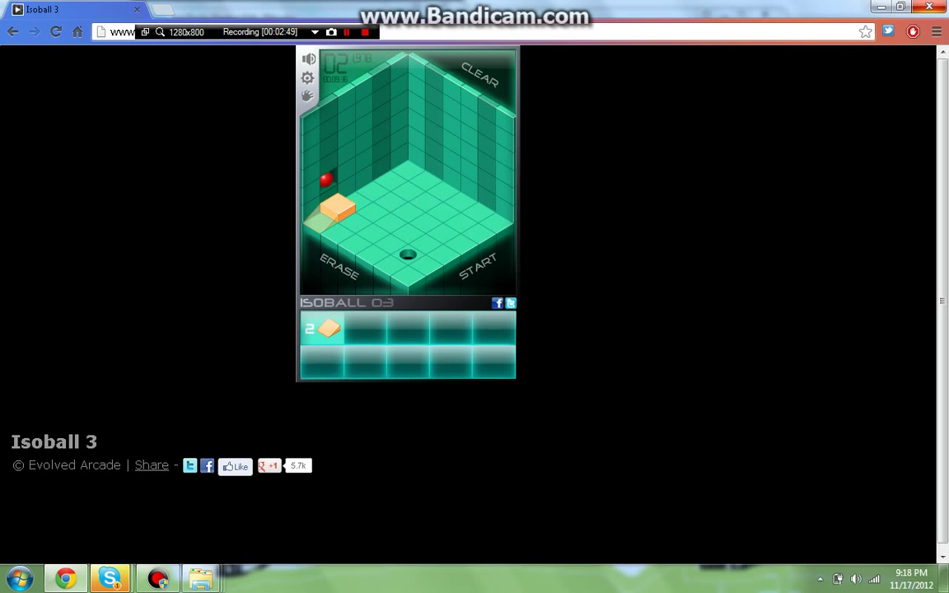
pyautogui.click(322, 217)
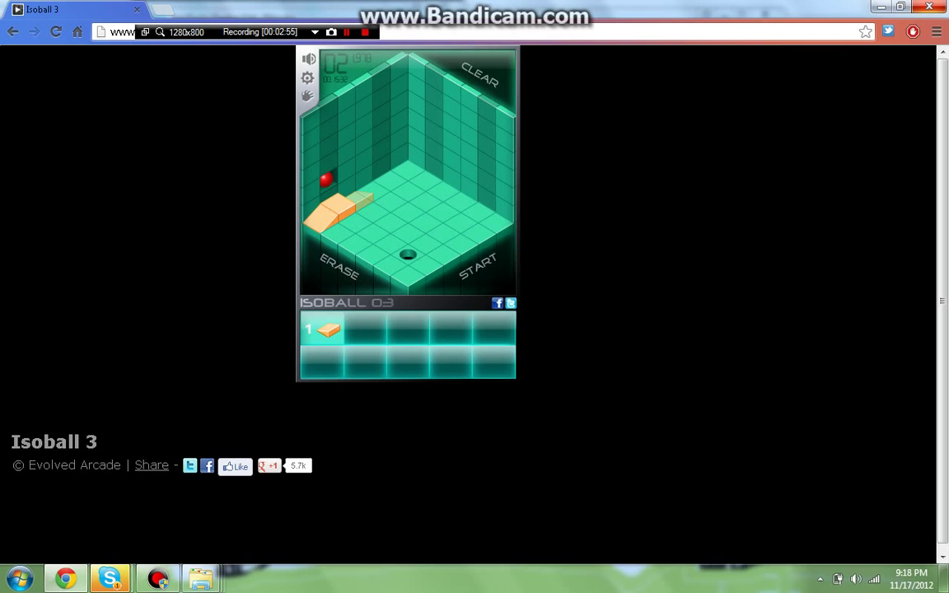
pyautogui.click(338, 204)
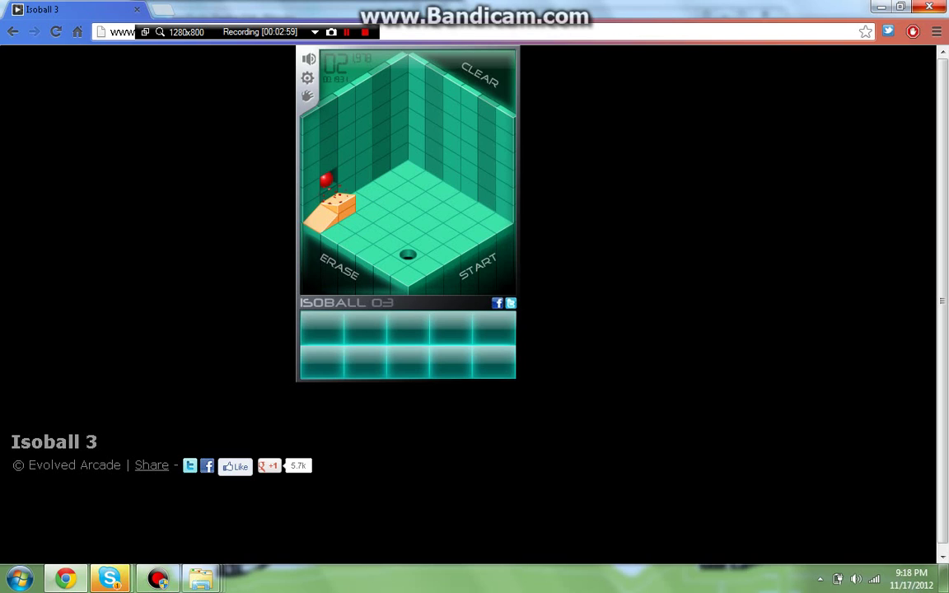
pyautogui.click(479, 76)
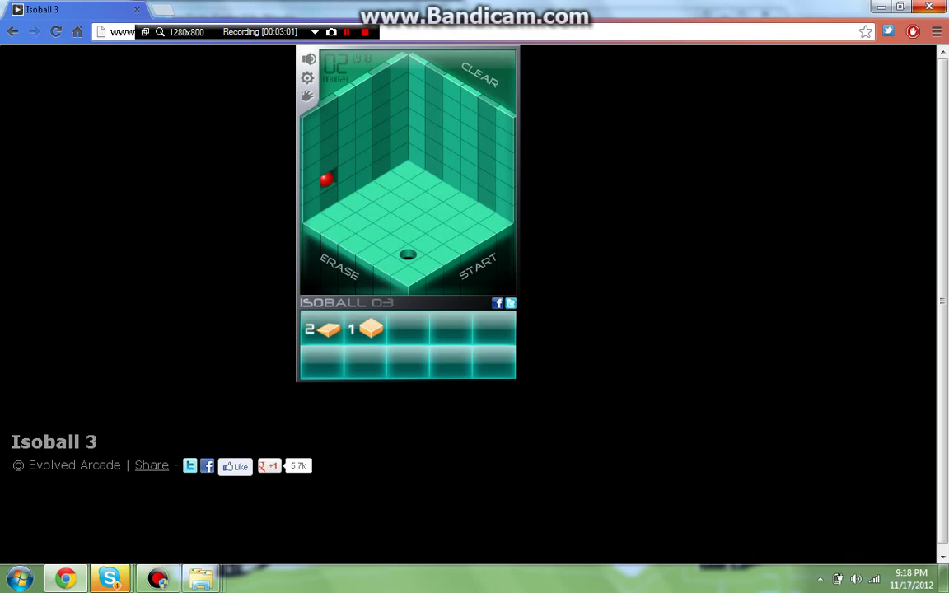
pyautogui.click(365, 329)
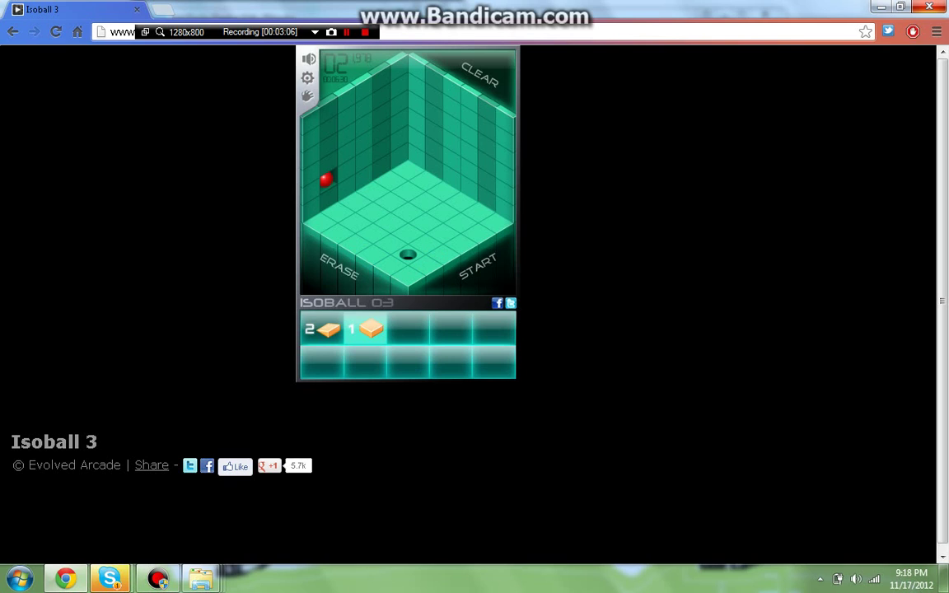
pyautogui.click(323, 329)
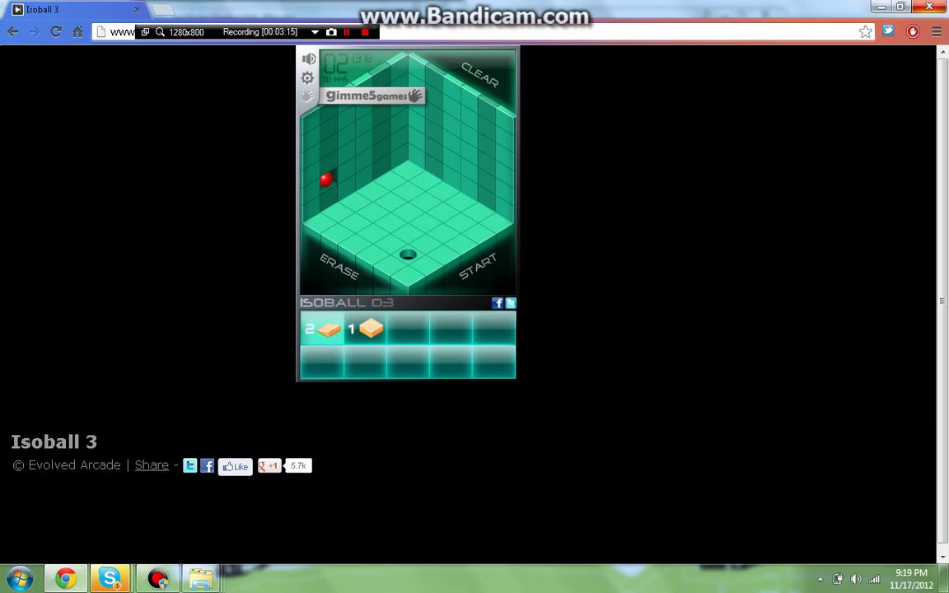
# Step: Settle a flat tile directly below the red ball, removing a misplaced extra tile
pyautogui.click(338, 211)
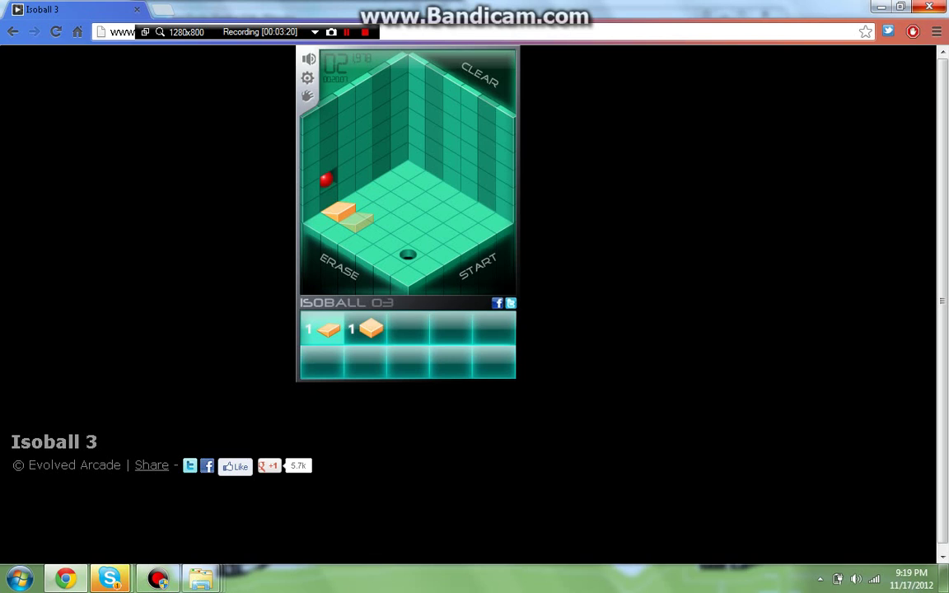
pyautogui.click(328, 217)
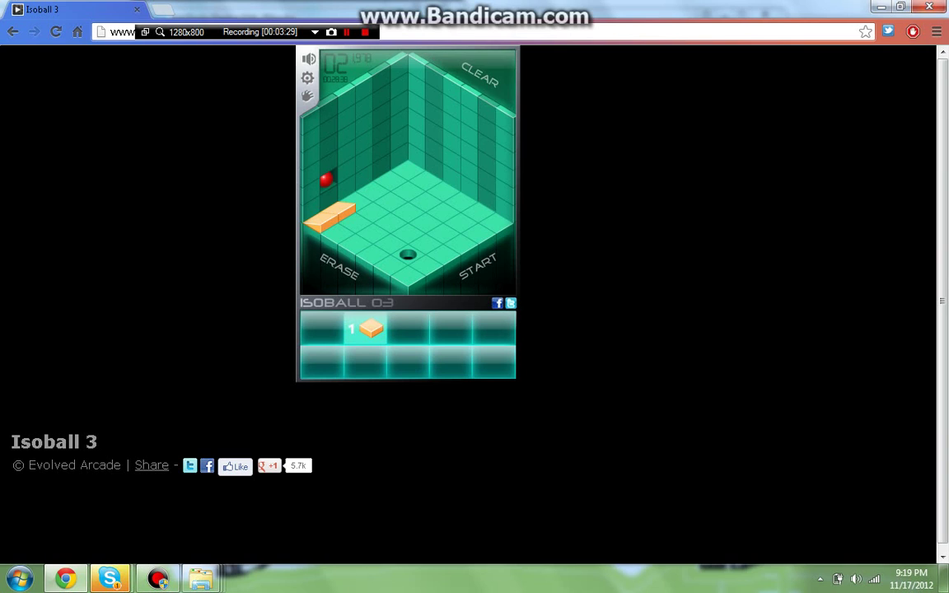
pyautogui.click(328, 215)
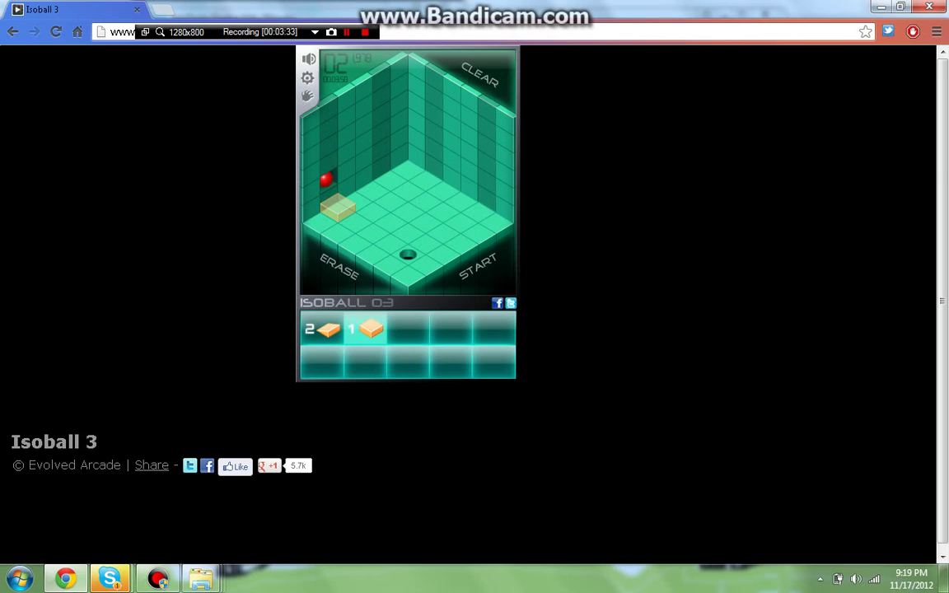
pyautogui.click(337, 206)
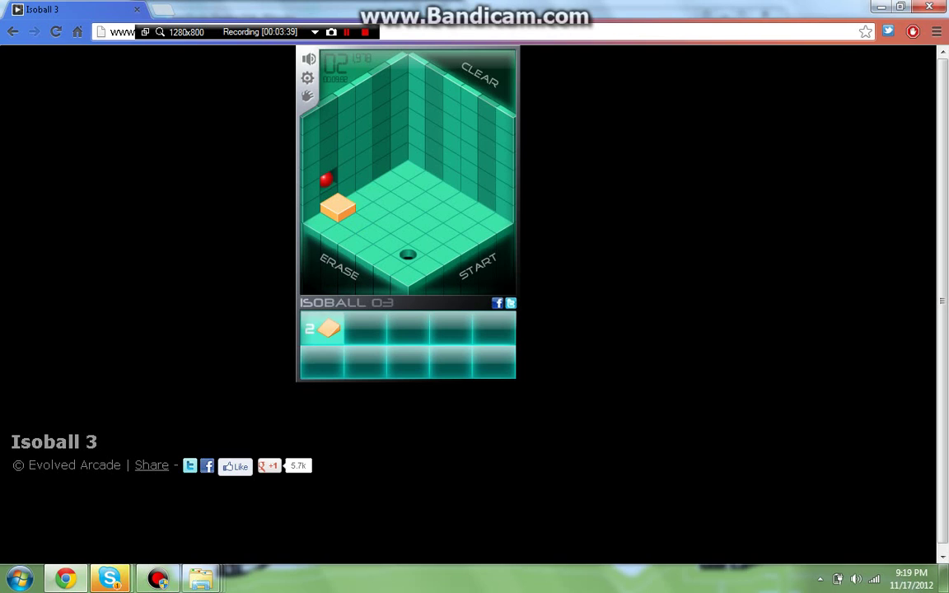
# Step: Add two ramps beside the ball and roll it in, finishing level 02 with 1968
pyautogui.click(322, 329)
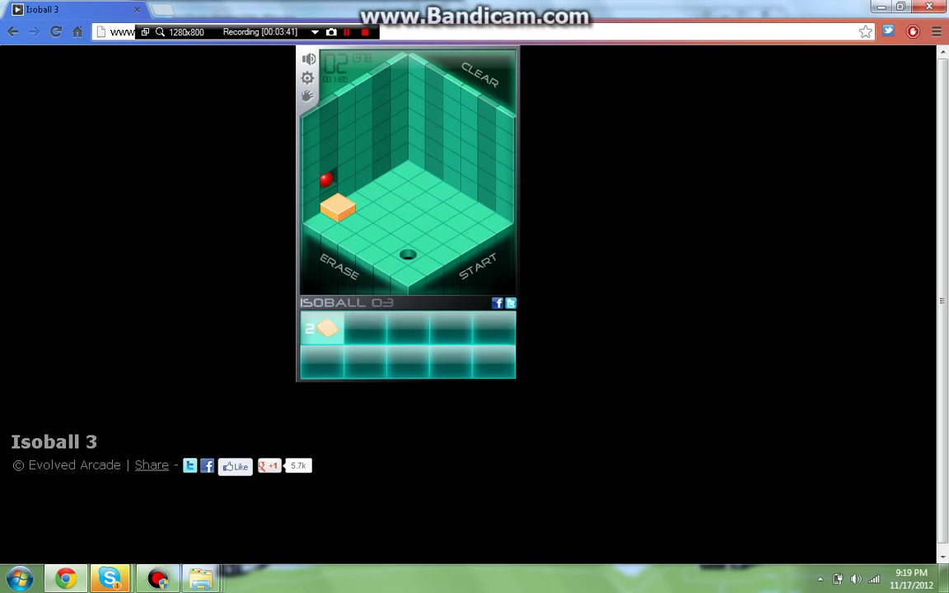
pyautogui.click(350, 216)
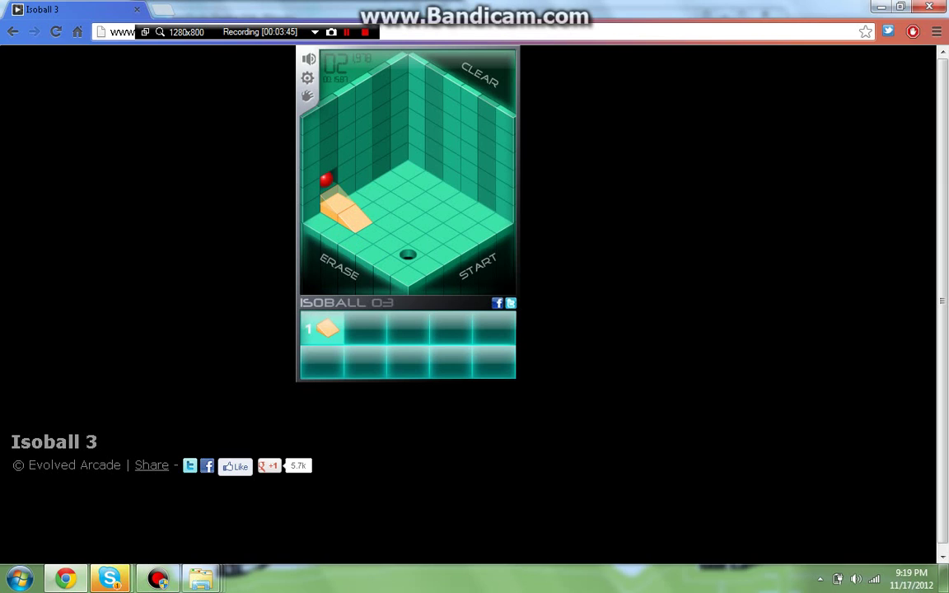
pyautogui.click(336, 202)
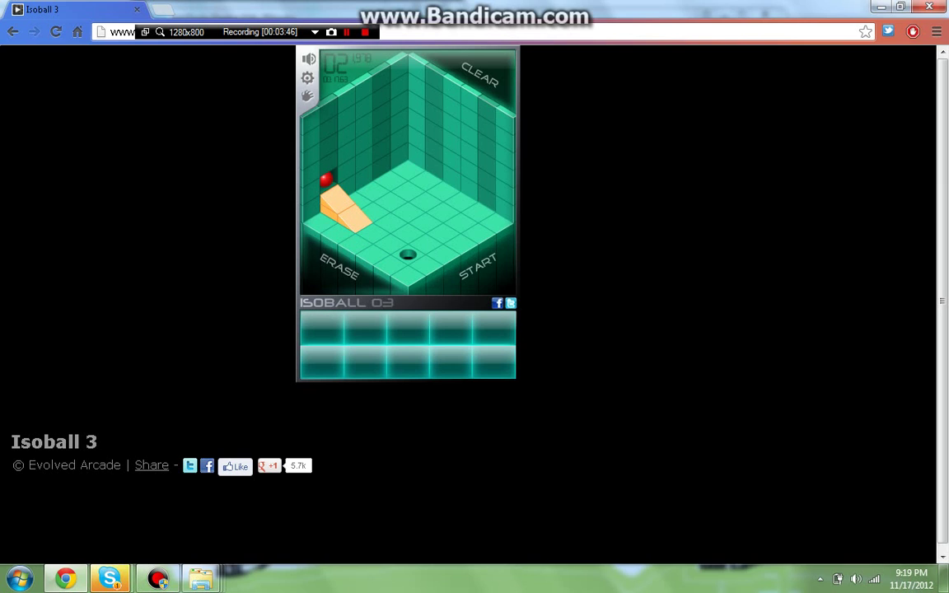
pyautogui.click(478, 265)
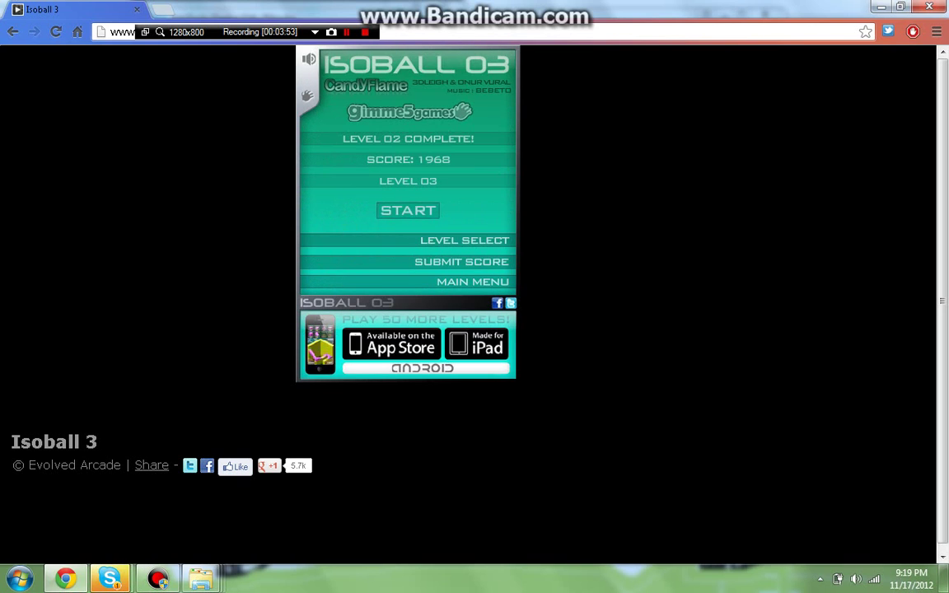
# Step: Load level 03 from the Level 02 Complete screen
pyautogui.click(408, 210)
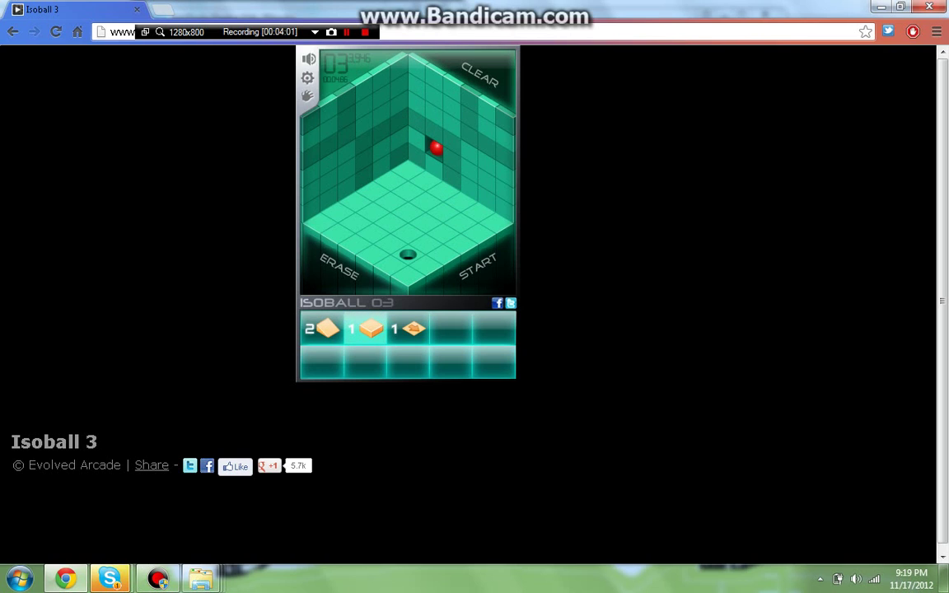
# Step: Place a block and ramp under the ball, and an arrow tile on the floor
pyautogui.click(425, 175)
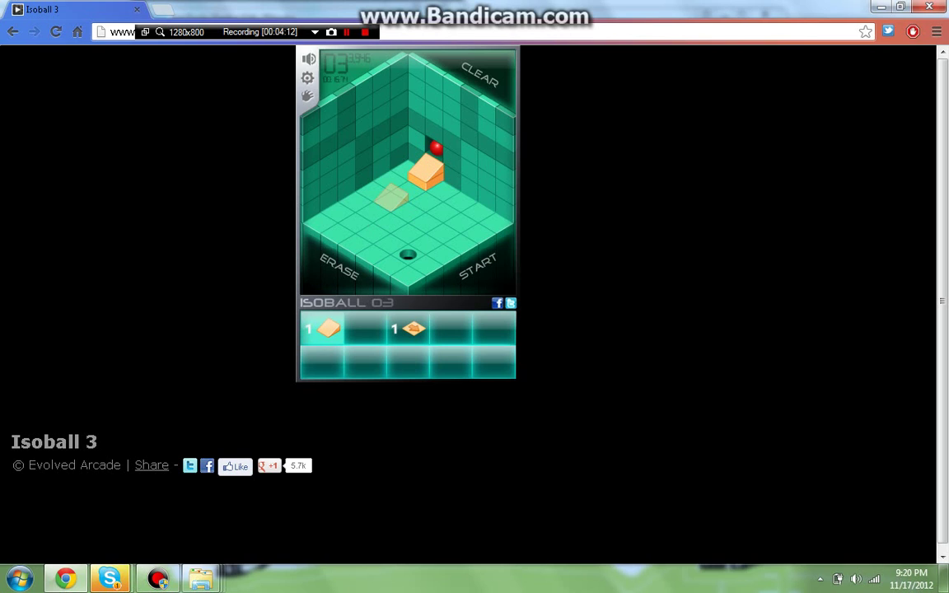
pyautogui.click(420, 177)
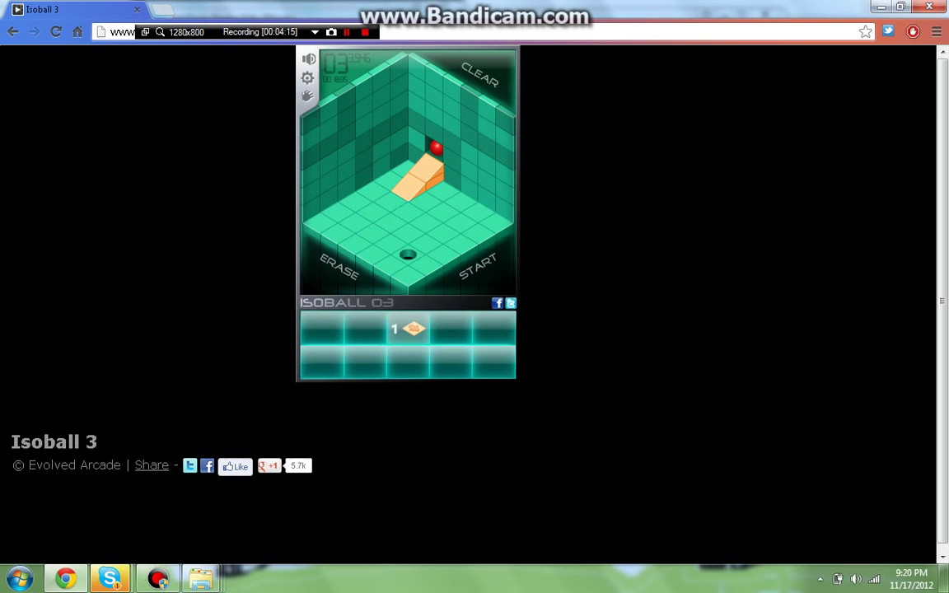
pyautogui.click(408, 328)
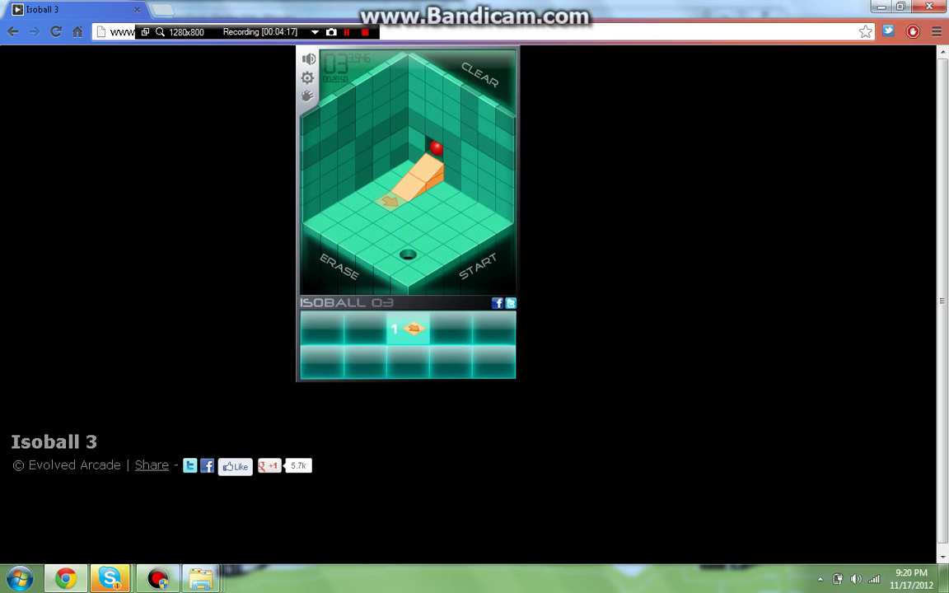
pyautogui.click(372, 212)
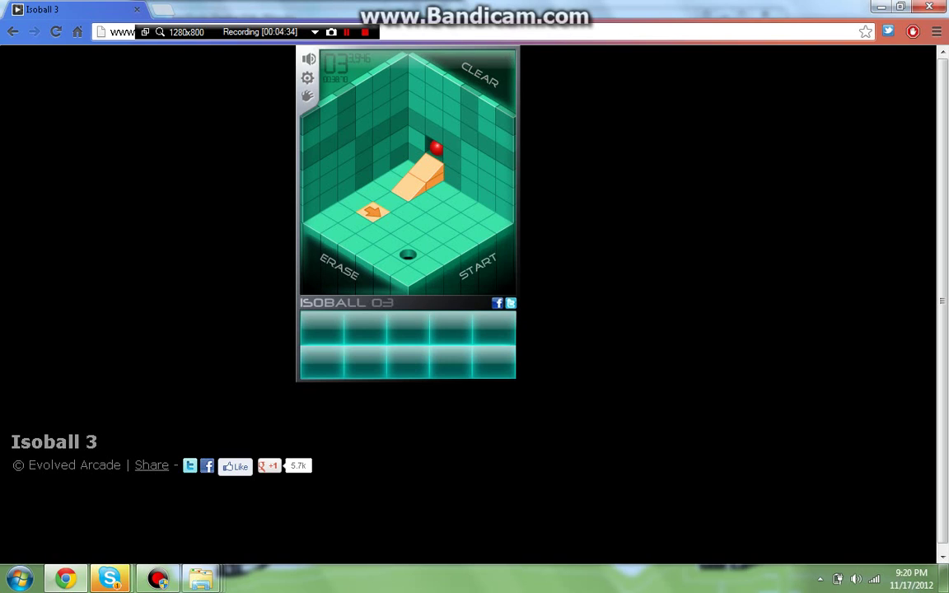
# Step: Clear the level 03 board and stack a block under the ball with a ramp leading down
pyautogui.click(479, 75)
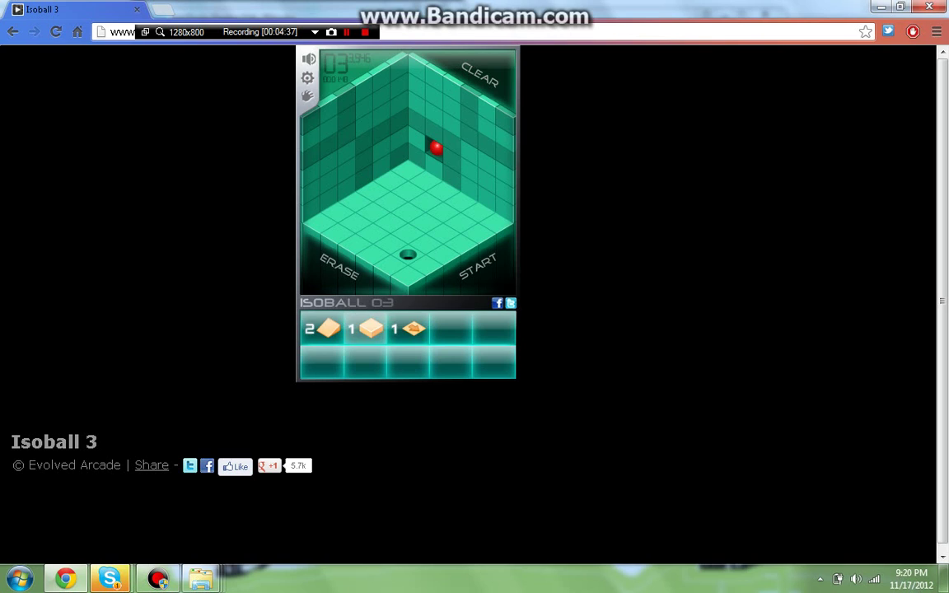
pyautogui.moveTo(365, 328); pyautogui.dragTo(425, 176)
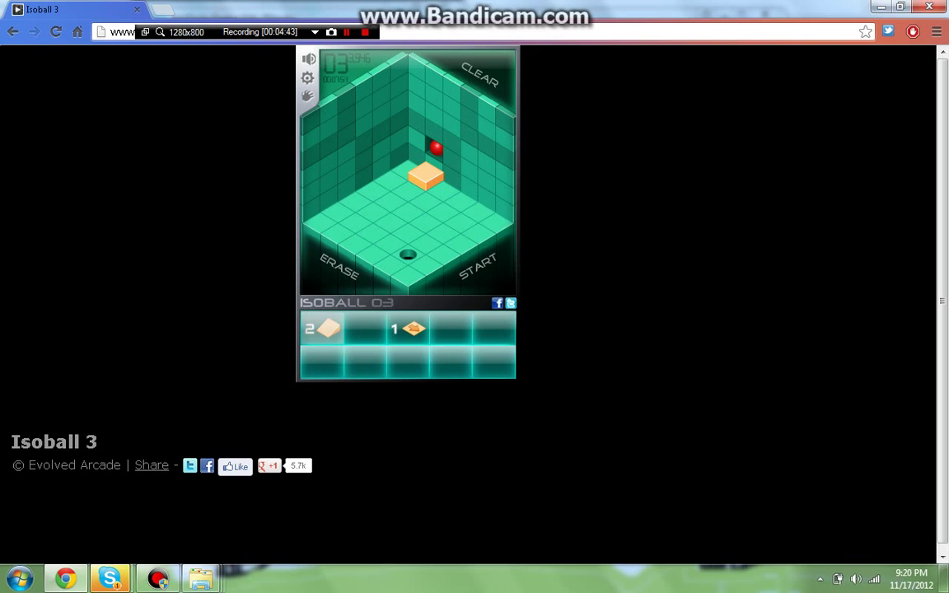
pyautogui.moveTo(328, 328); pyautogui.dragTo(425, 173)
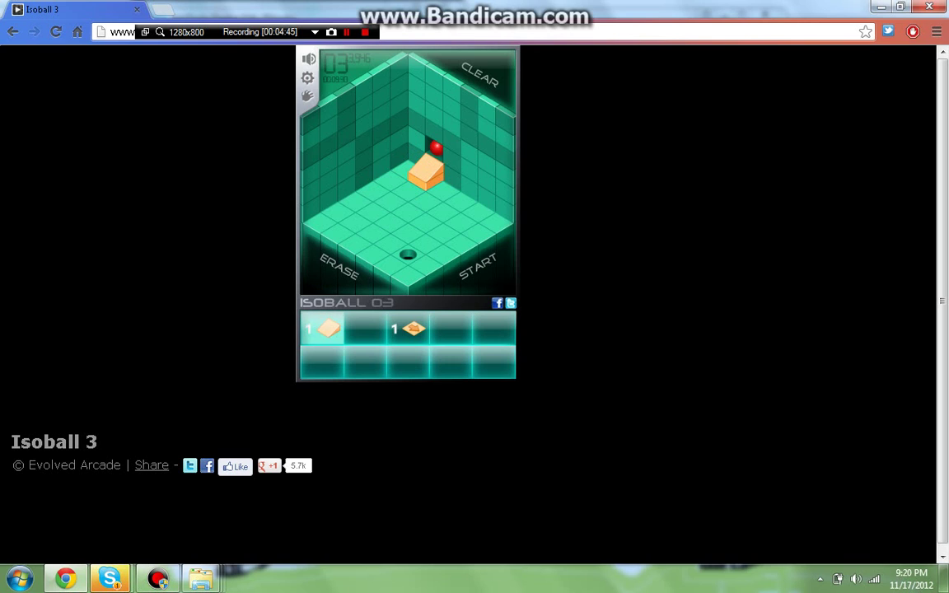
pyautogui.moveTo(328, 329); pyautogui.dragTo(422, 174)
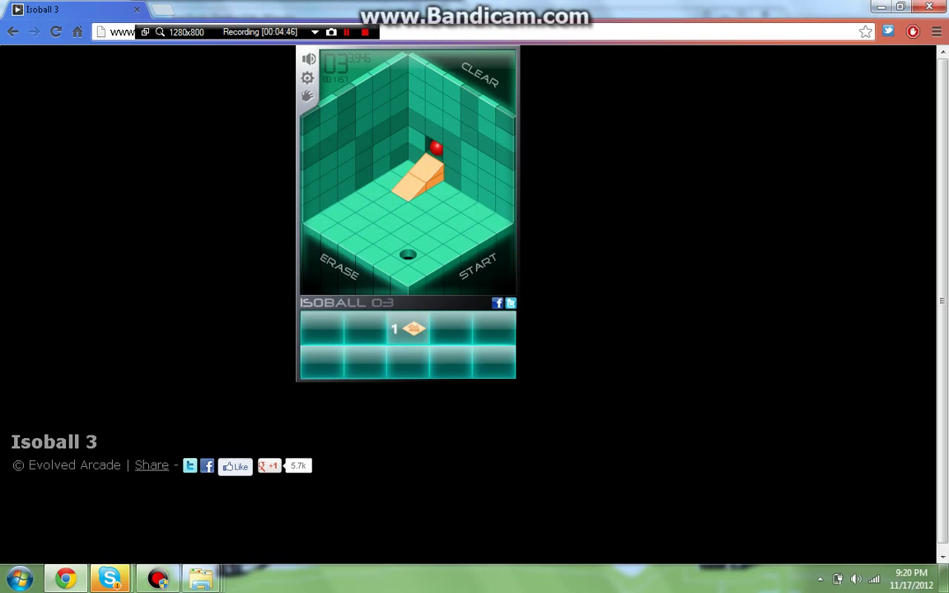
pyautogui.moveTo(408, 329); pyautogui.dragTo(389, 200)
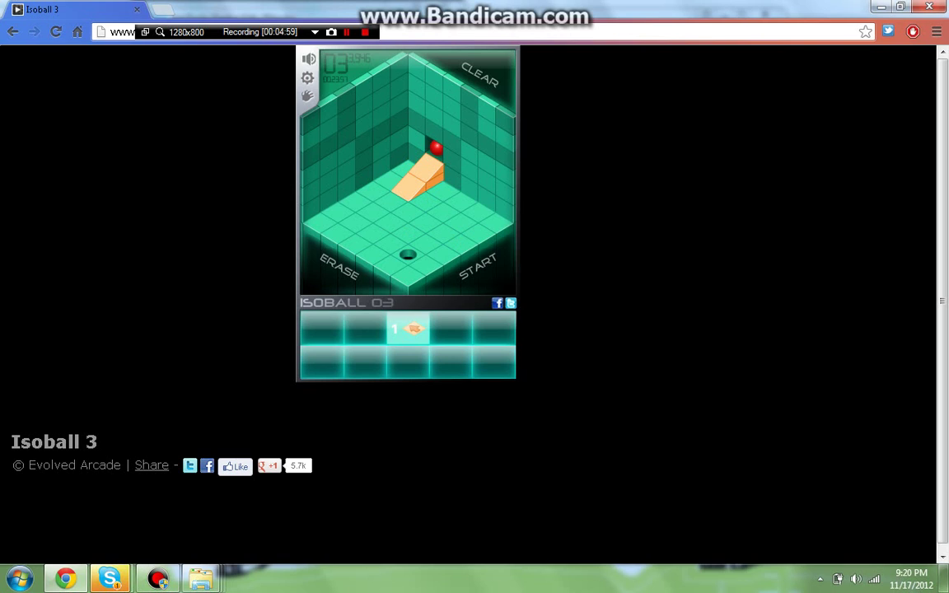
# Step: Drop the arrow tile beside the hole, erase it, and re-place it in front of the hole
pyautogui.moveTo(408, 328); pyautogui.dragTo(425, 264)
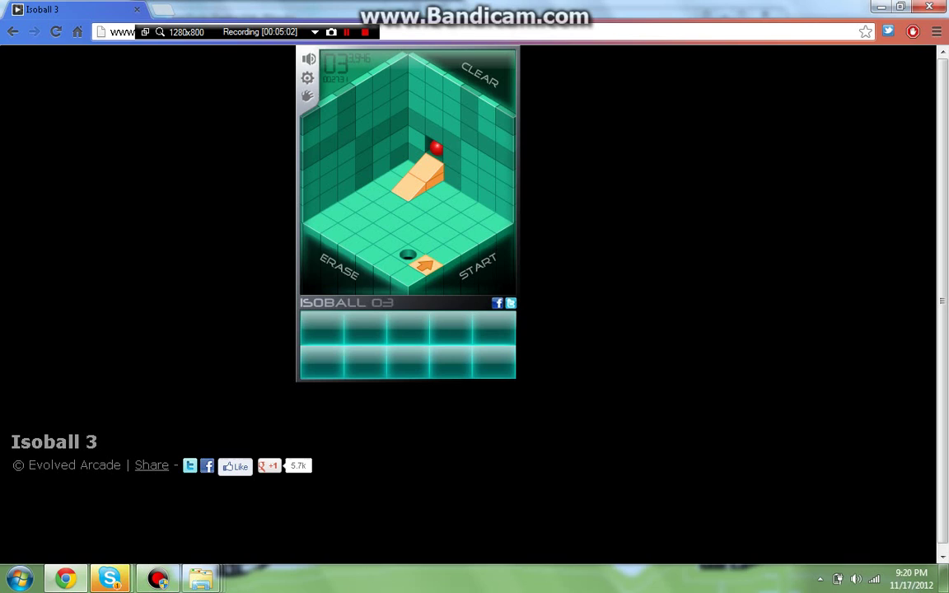
pyautogui.click(338, 265)
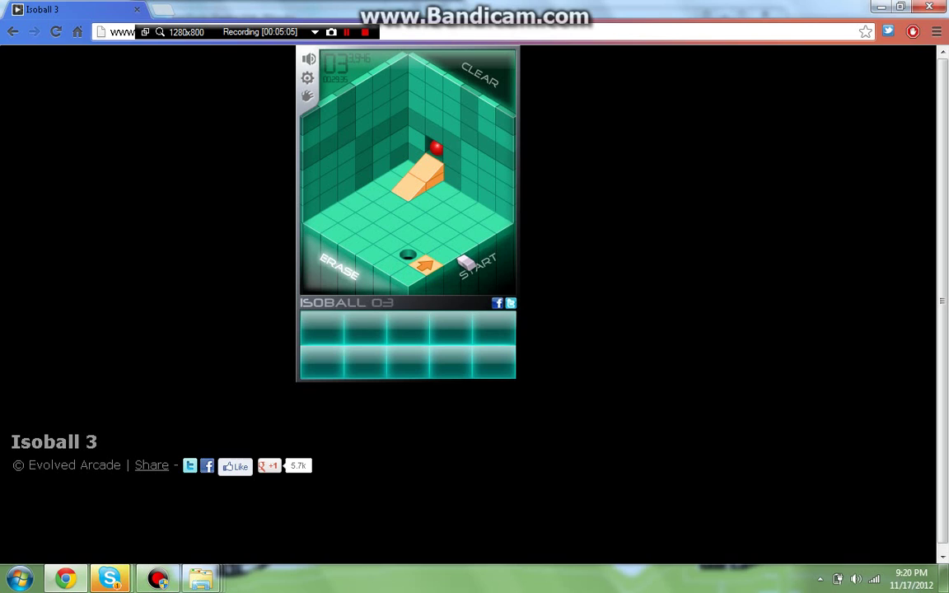
pyautogui.click(429, 265)
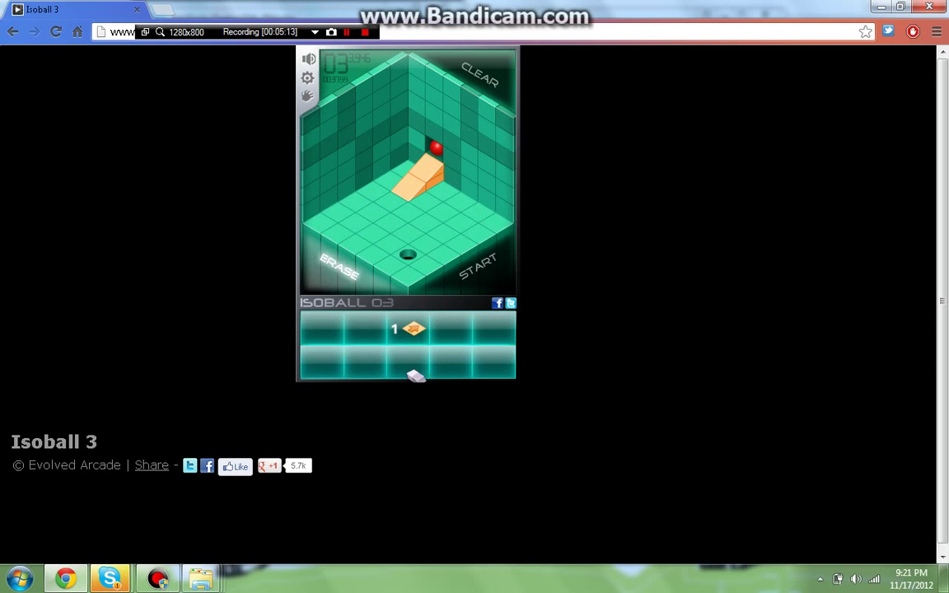
pyautogui.click(416, 328)
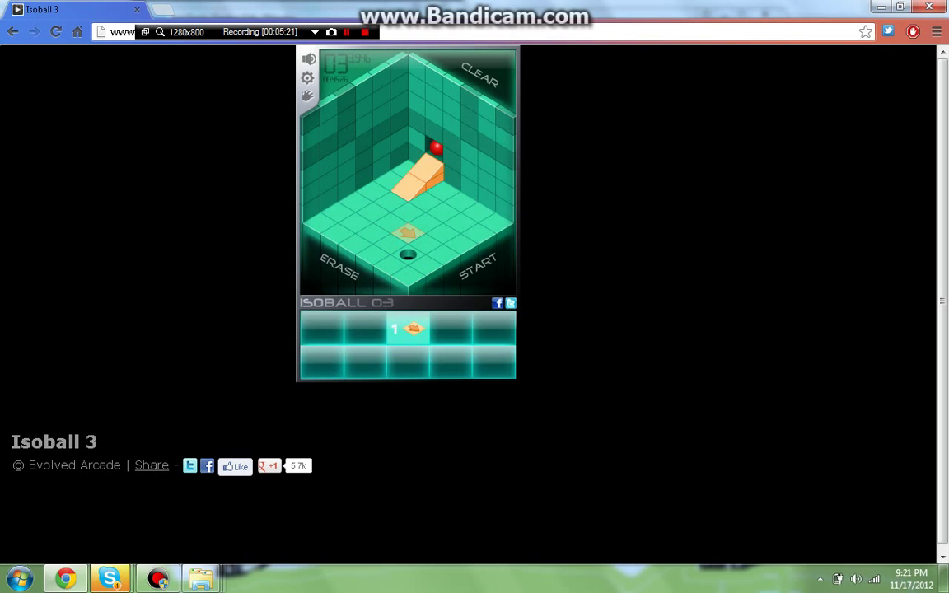
pyautogui.click(372, 212)
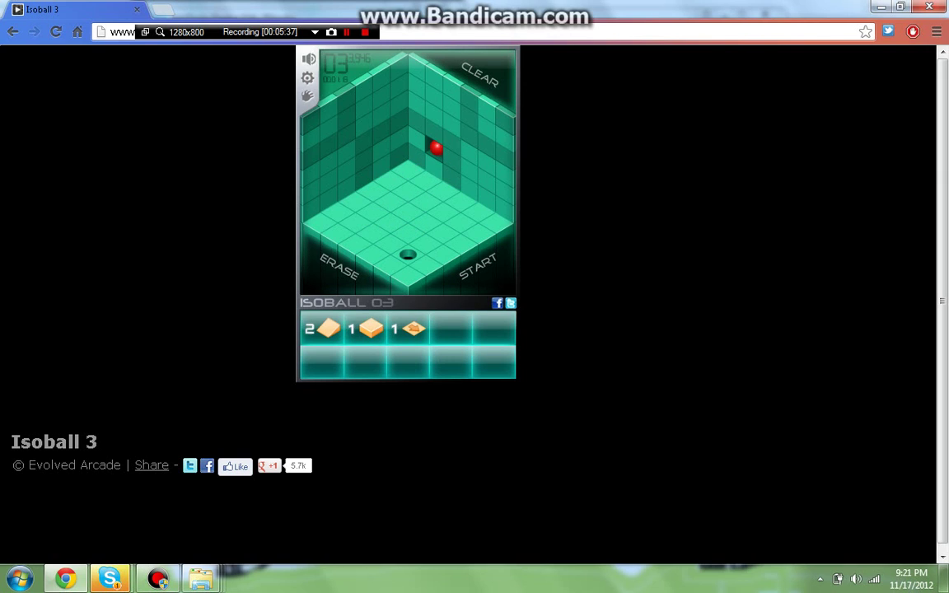
# Step: Switch to a blank Chrome tab, minimize Chrome, and close the Skype chat window
pyautogui.click(12, 32)
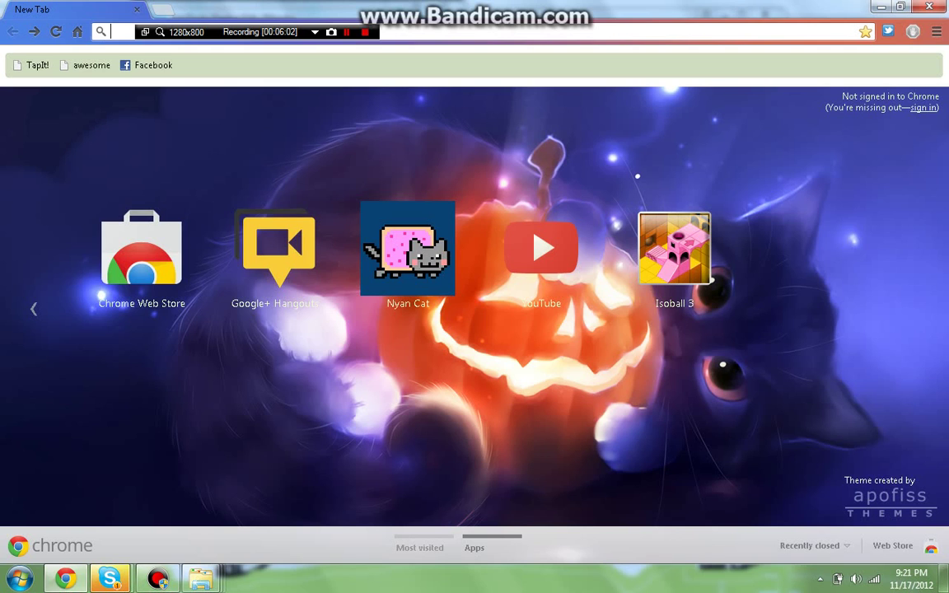
pyautogui.click(881, 7)
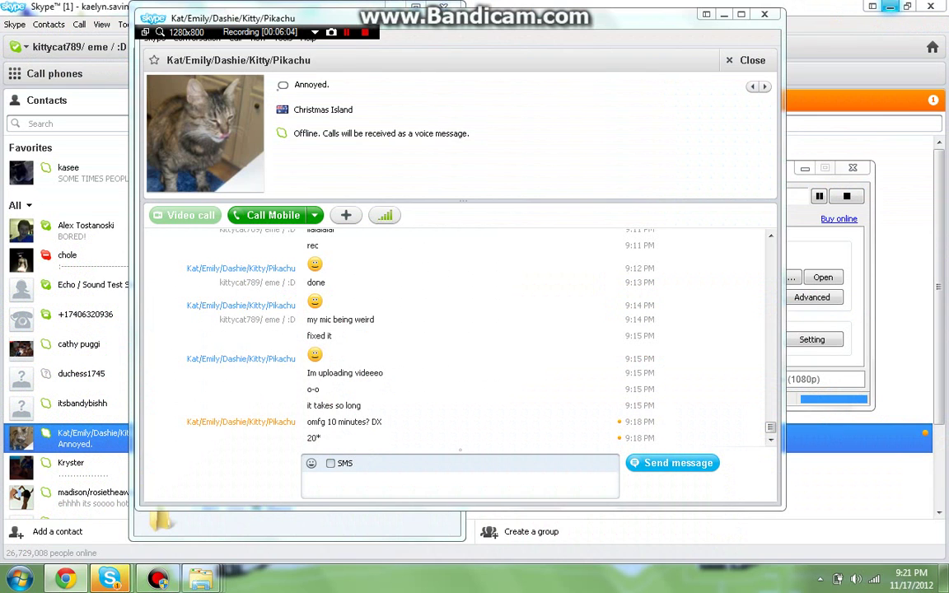
pyautogui.click(724, 14)
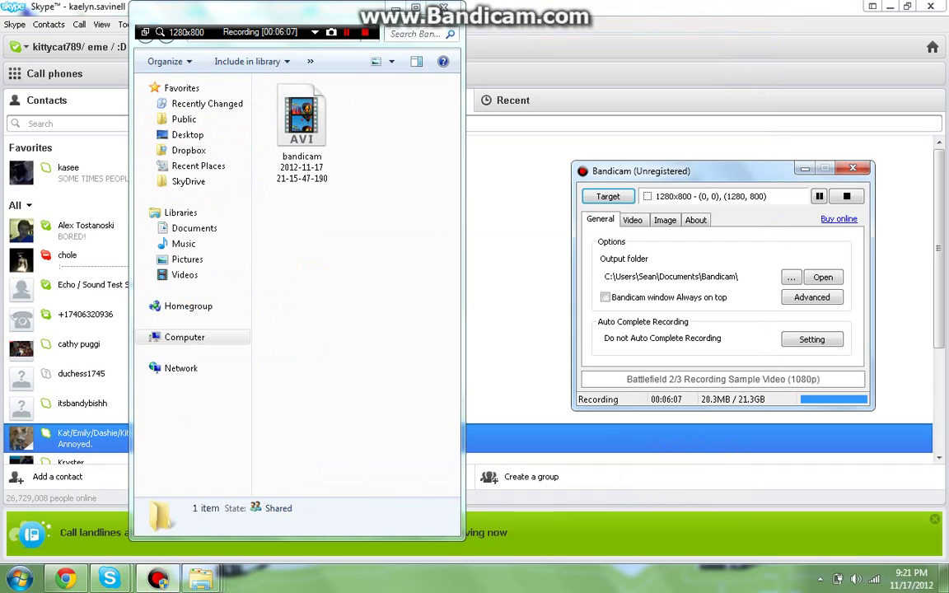